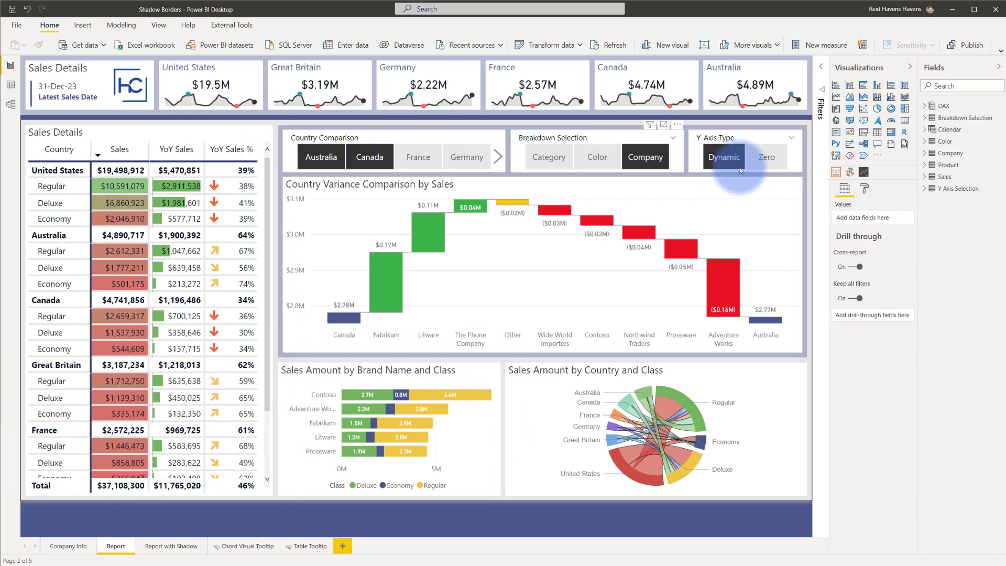
# Check the page background colour choices in the Format page settings
pyautogui.click(864, 190)
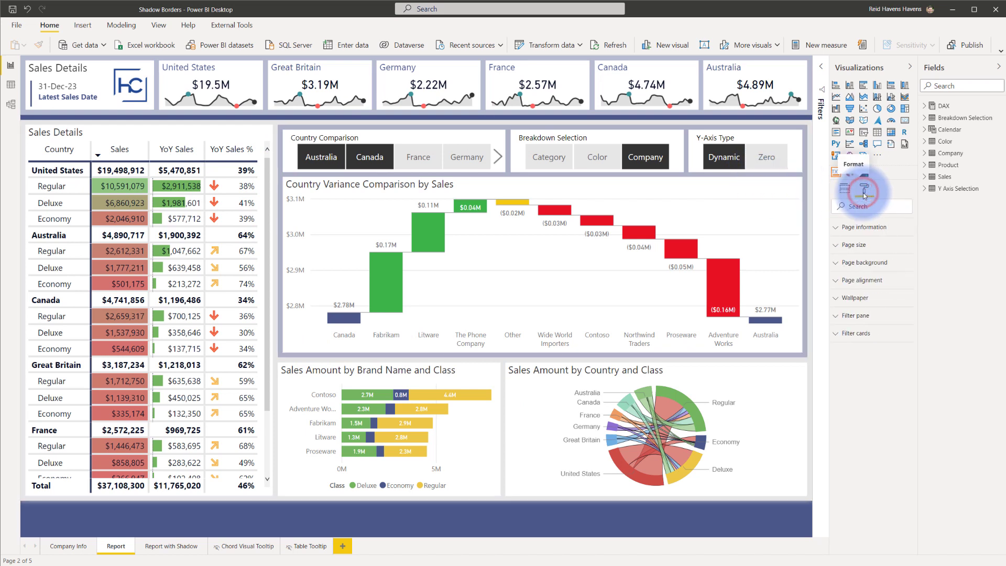
pyautogui.click(856, 260)
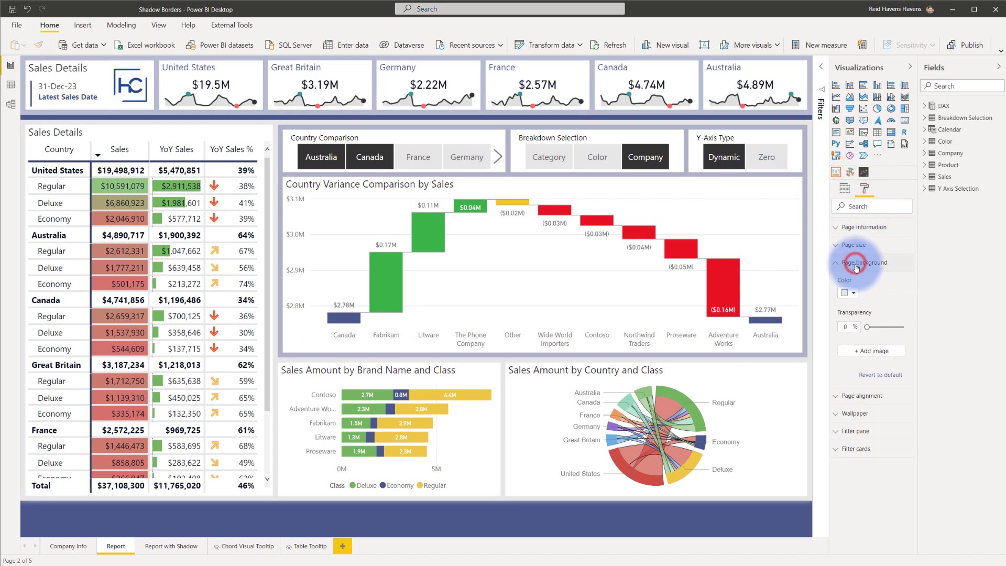
pyautogui.click(843, 295)
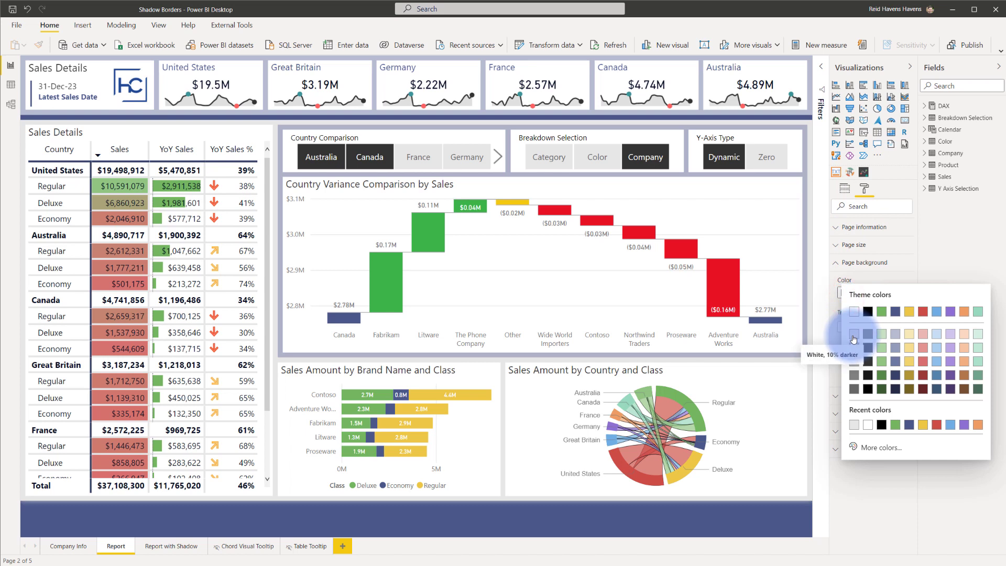
# Uncheck Lock objects on the View ribbon and nudge the chord visual to confirm it moves
pyautogui.click(541, 371)
pyautogui.click(158, 25)
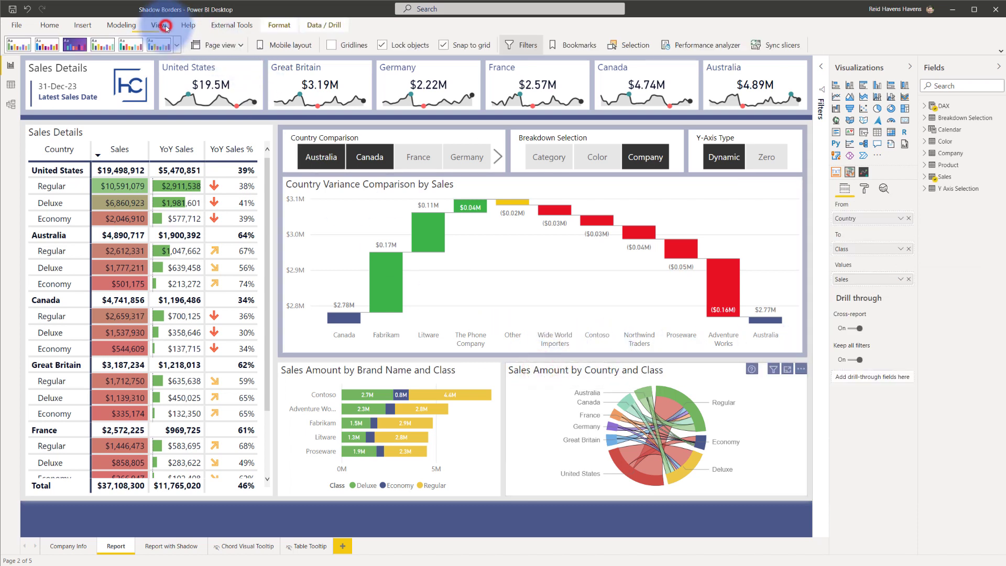
pyautogui.click(381, 45)
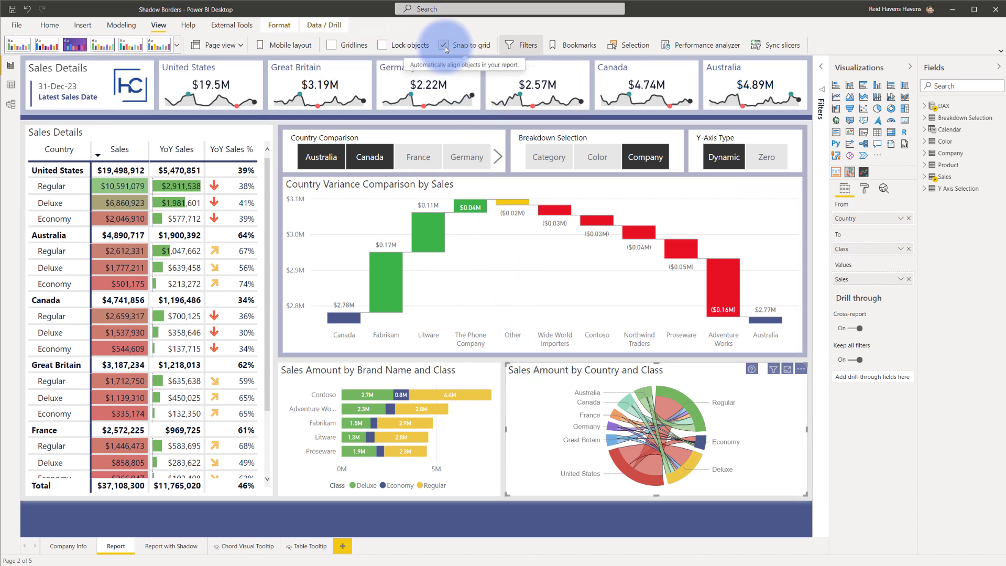
pyautogui.moveTo(545, 371); pyautogui.dragTo(546, 372)
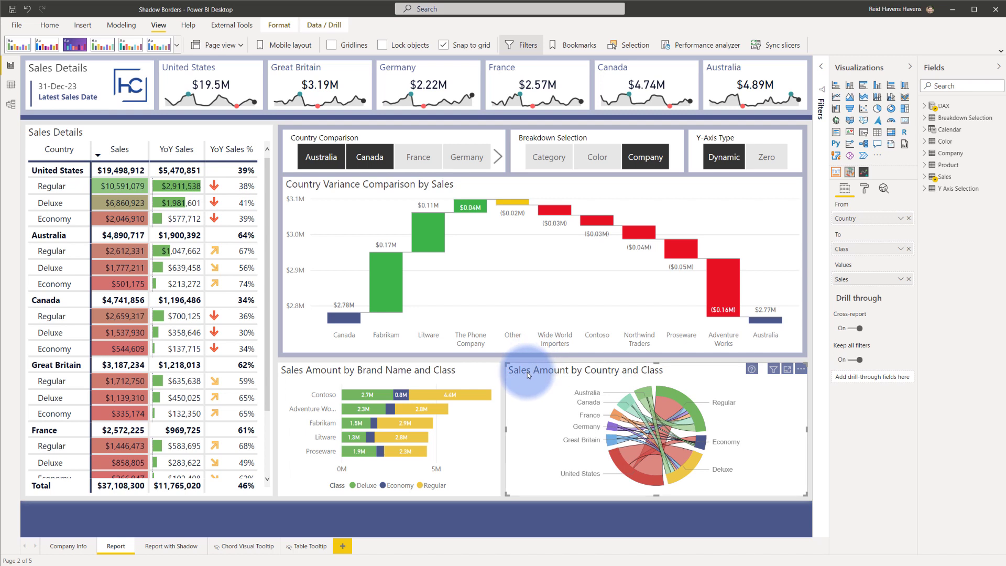
pyautogui.click(525, 360)
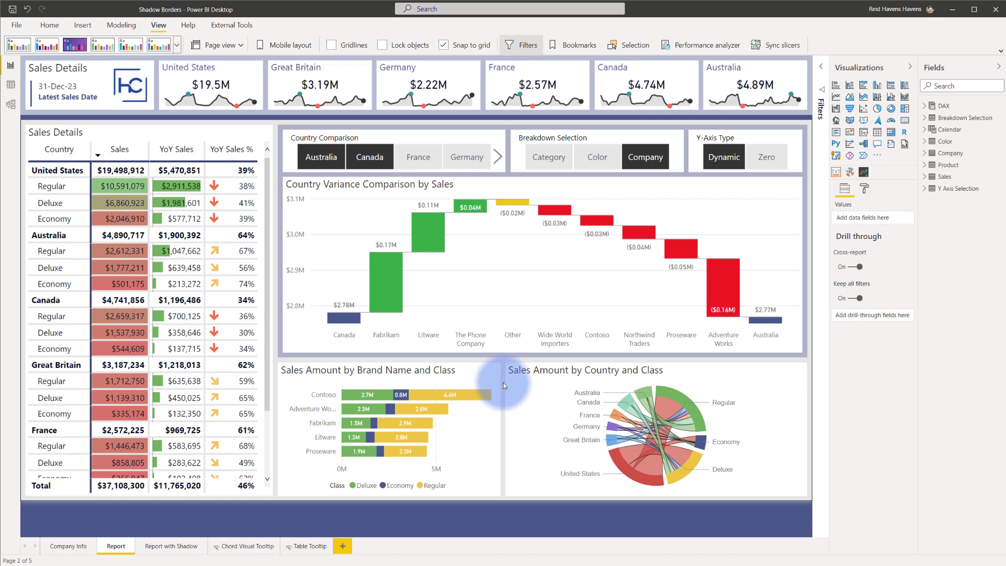
# Go to the 'Report with Shadow' page and select the Sales Amount by Country and Class chord visual
pyautogui.click(157, 546)
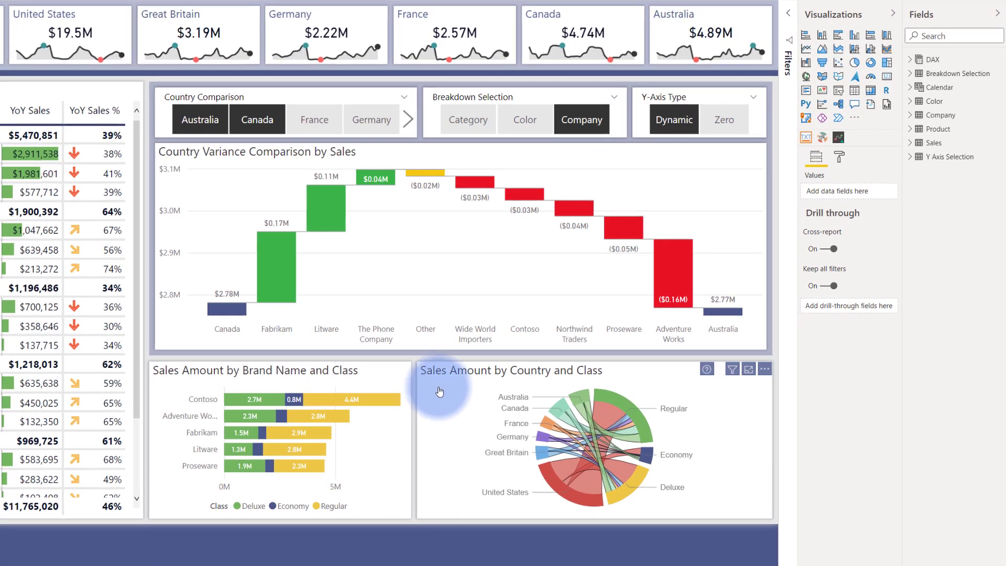
pyautogui.click(524, 372)
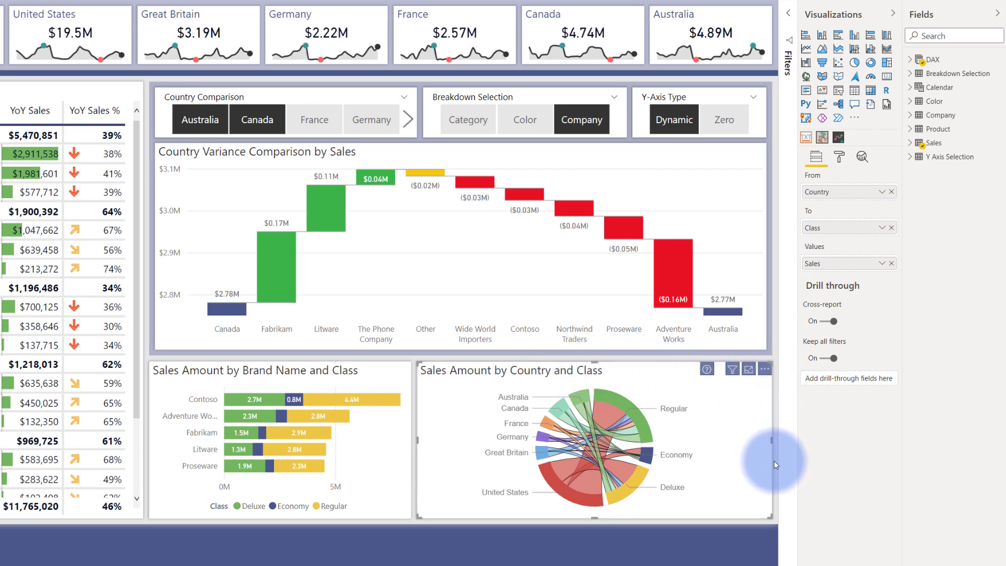
pyautogui.click(480, 361)
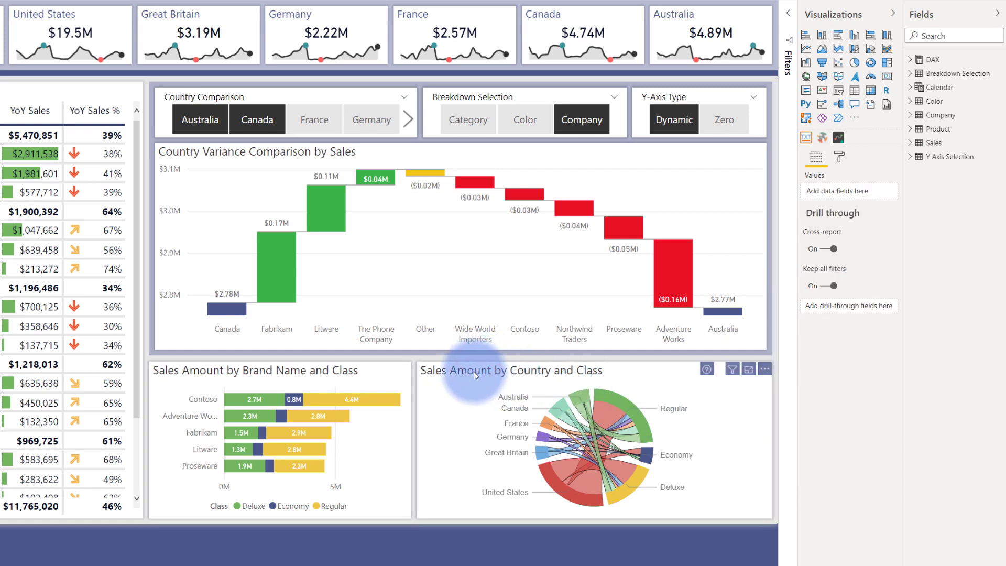
pyautogui.click(474, 371)
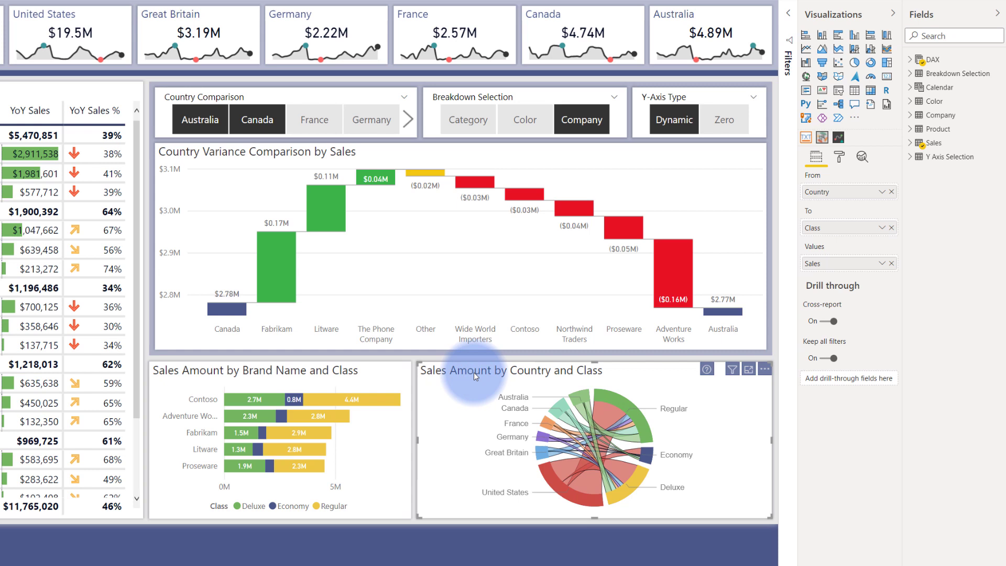
pyautogui.click(842, 162)
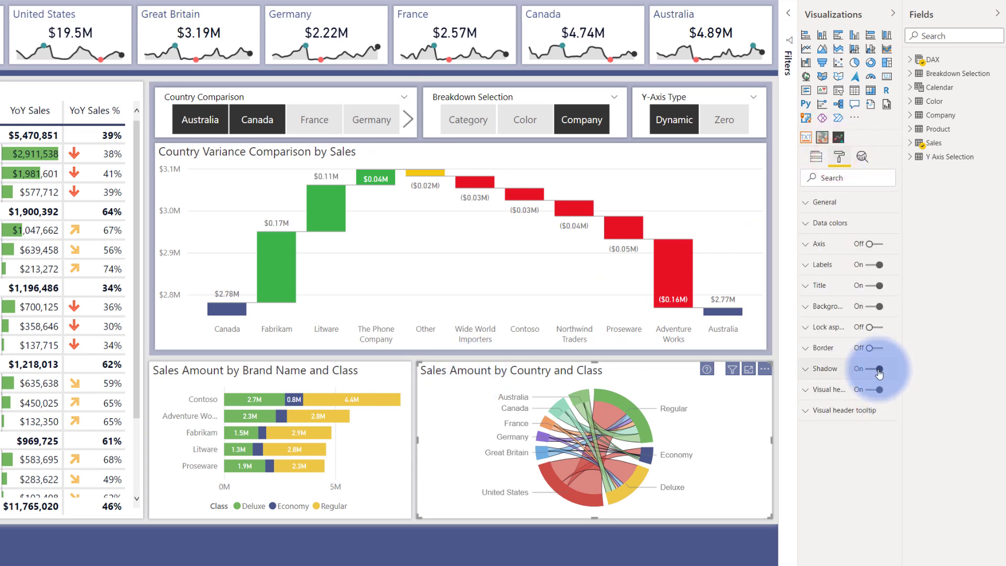
pyautogui.click(874, 368)
pyautogui.click(874, 348)
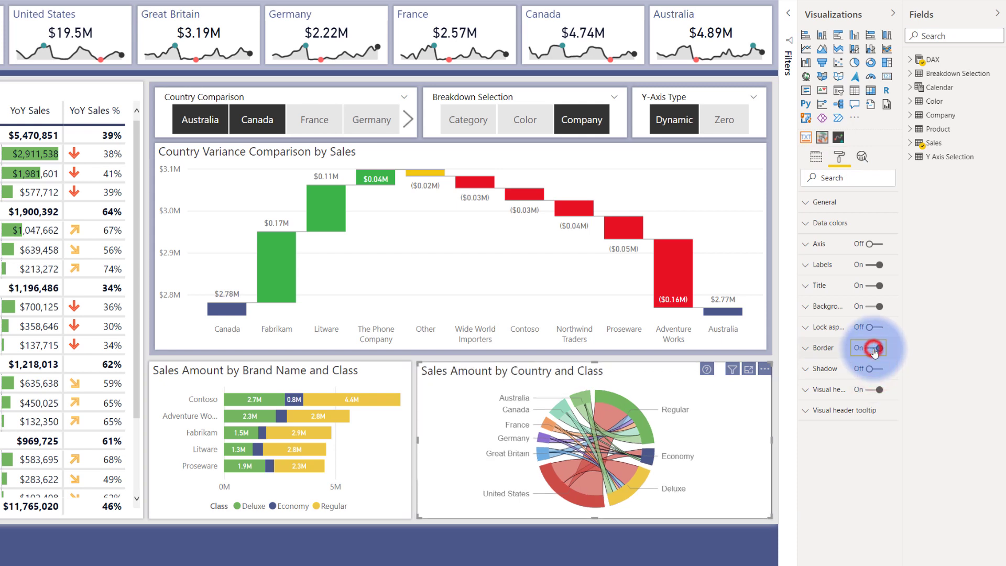
pyautogui.click(479, 359)
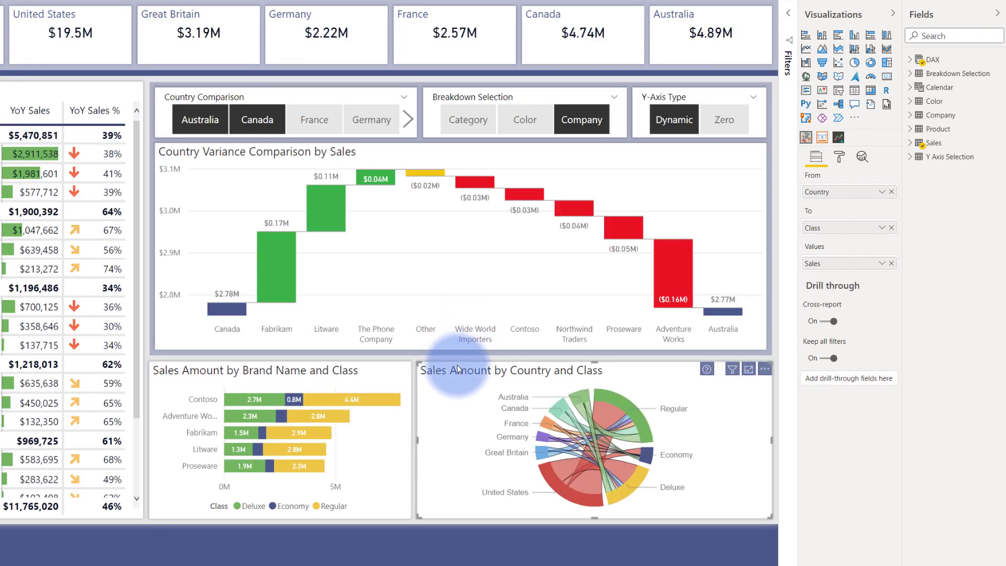
pyautogui.click(457, 360)
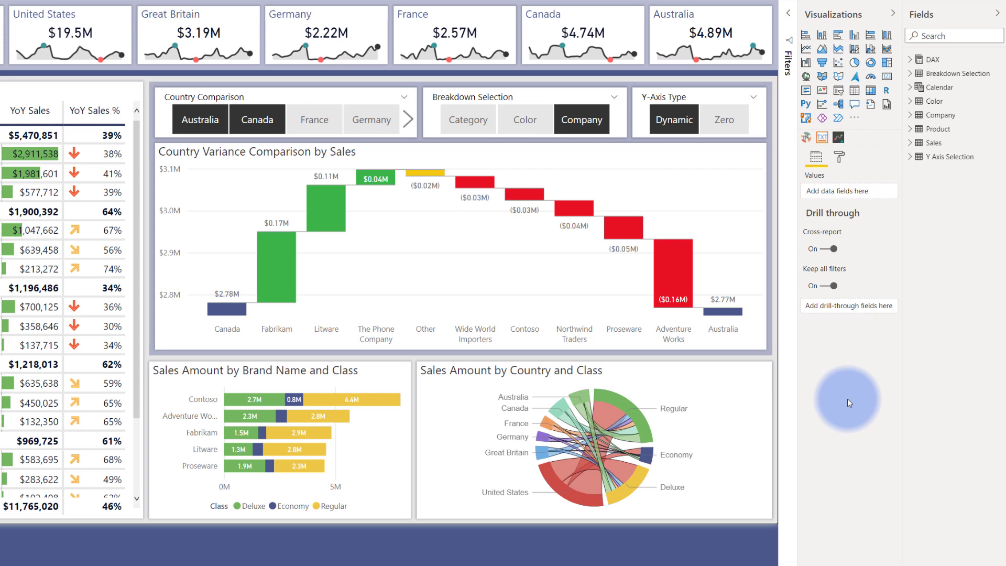
# Apply the Center shadow preset to the chord visual
pyautogui.click(524, 369)
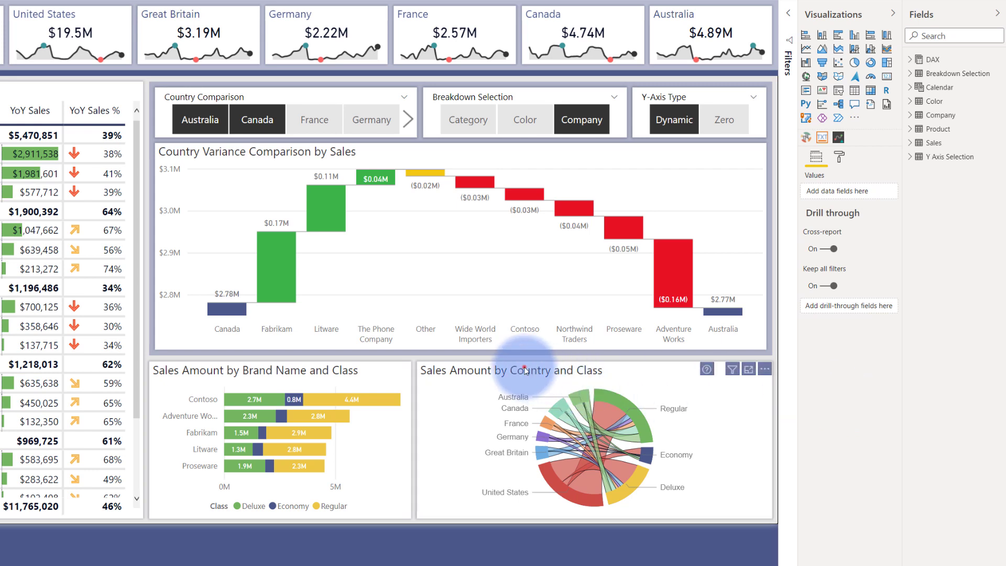
pyautogui.click(840, 156)
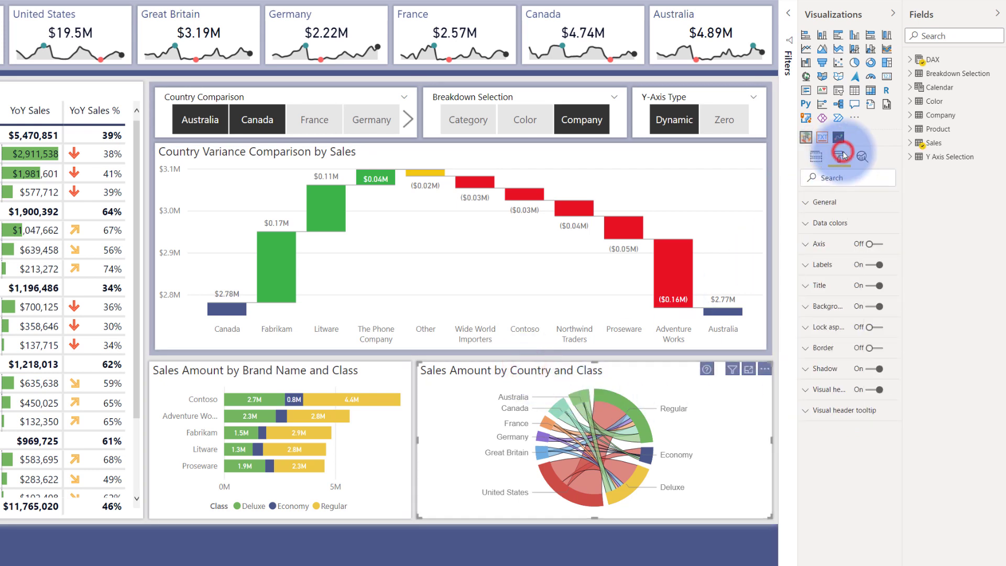
pyautogui.click(824, 369)
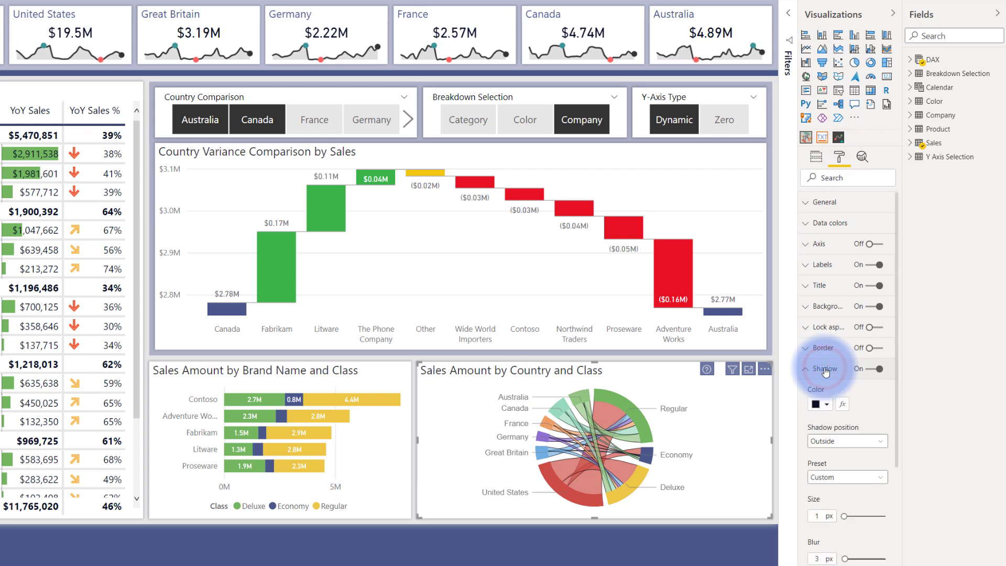
pyautogui.click(823, 477)
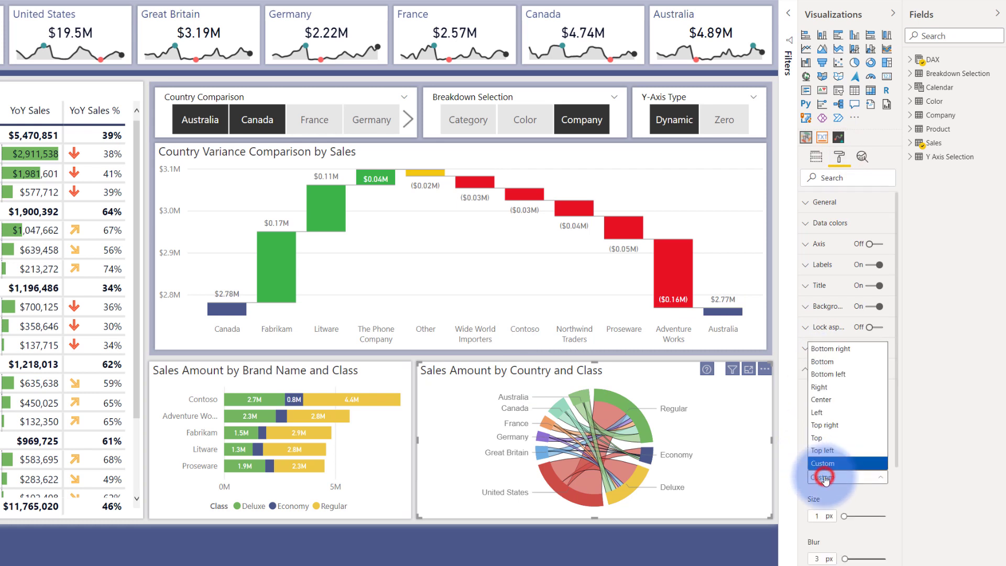
pyautogui.click(827, 399)
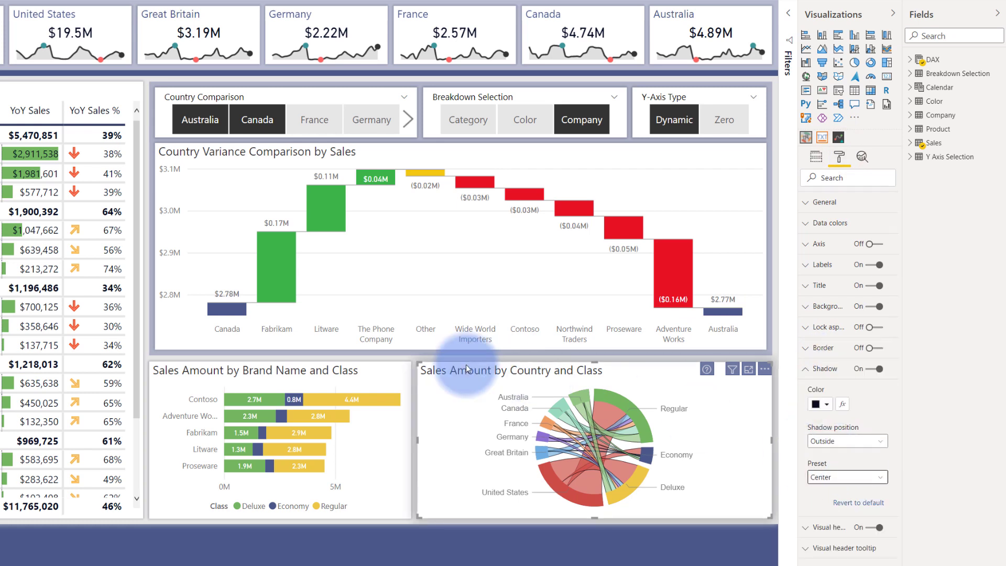
# Select the background shape, then reselect the chord visual and reopen its shadow presets
pyautogui.click(410, 355)
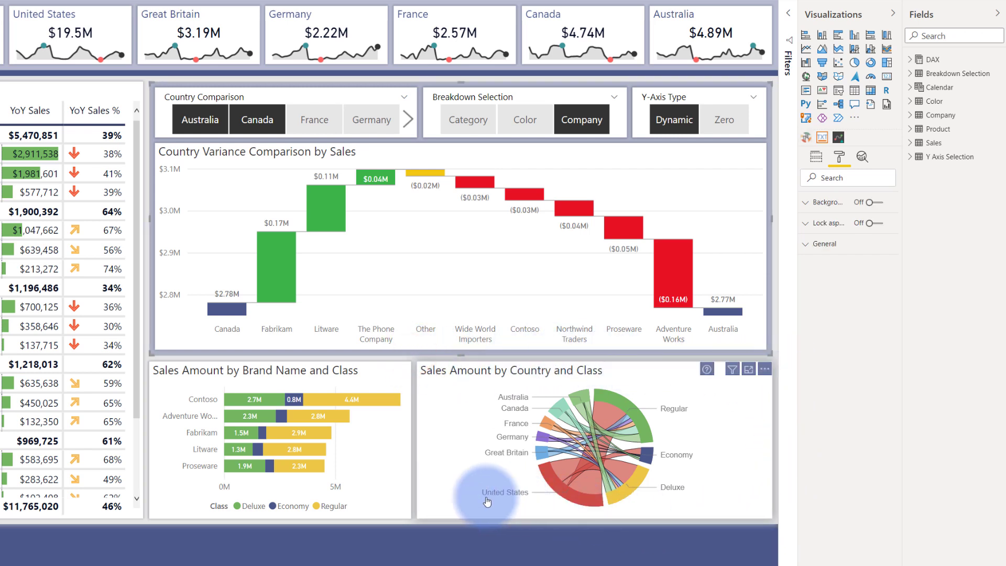
pyautogui.click(466, 375)
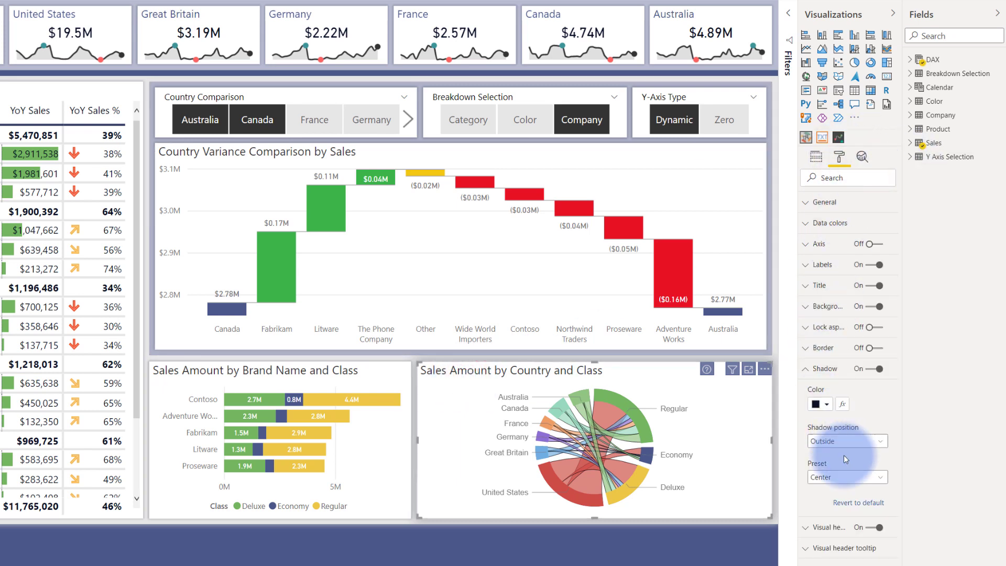
pyautogui.click(834, 485)
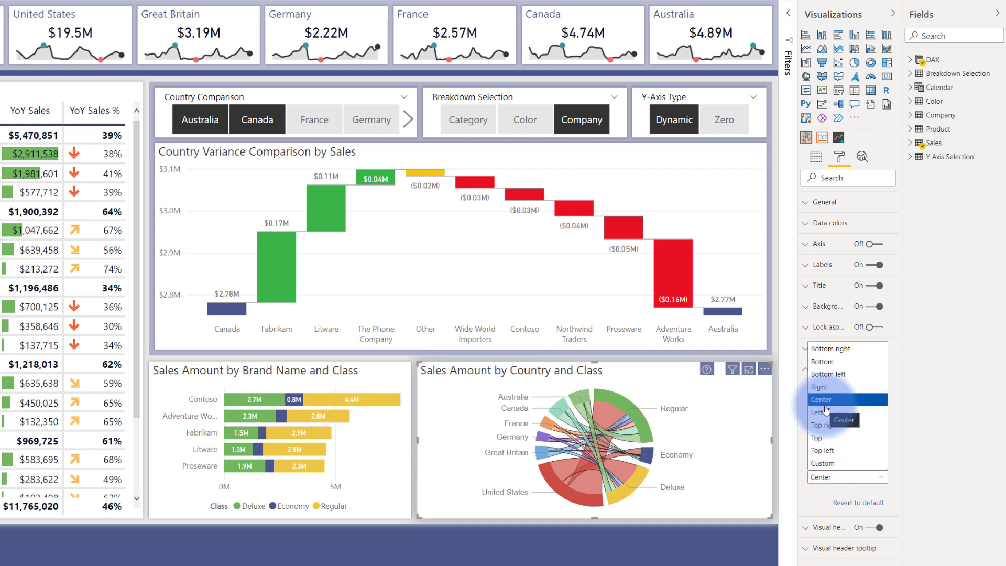
# Switch the chord shadow to Custom with size 1 px and blur 3 px, briefly trying blur 2
pyautogui.click(827, 463)
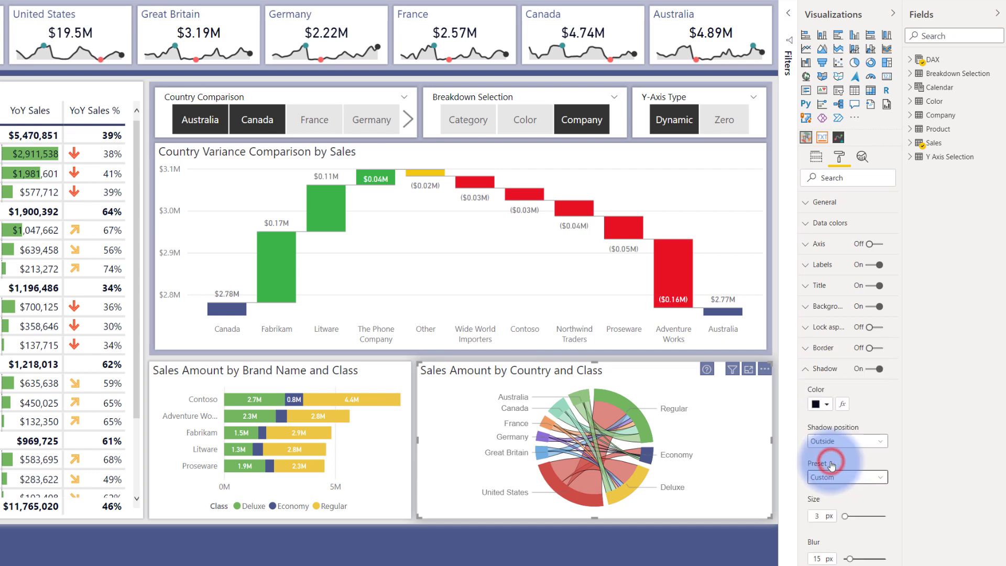
pyautogui.scroll(-2, 832, 464)
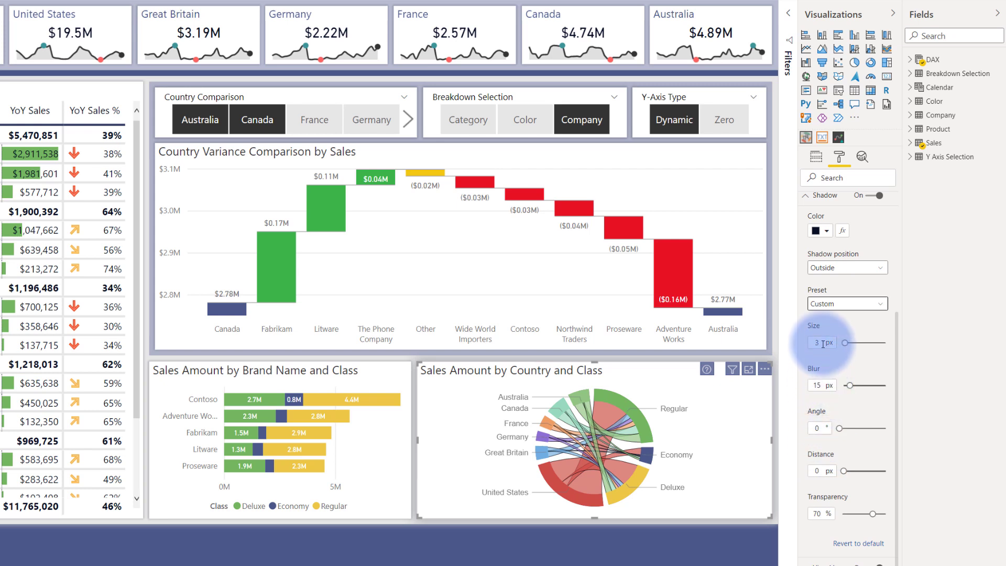
pyautogui.click(820, 343)
pyautogui.write('1')
pyautogui.click(824, 385)
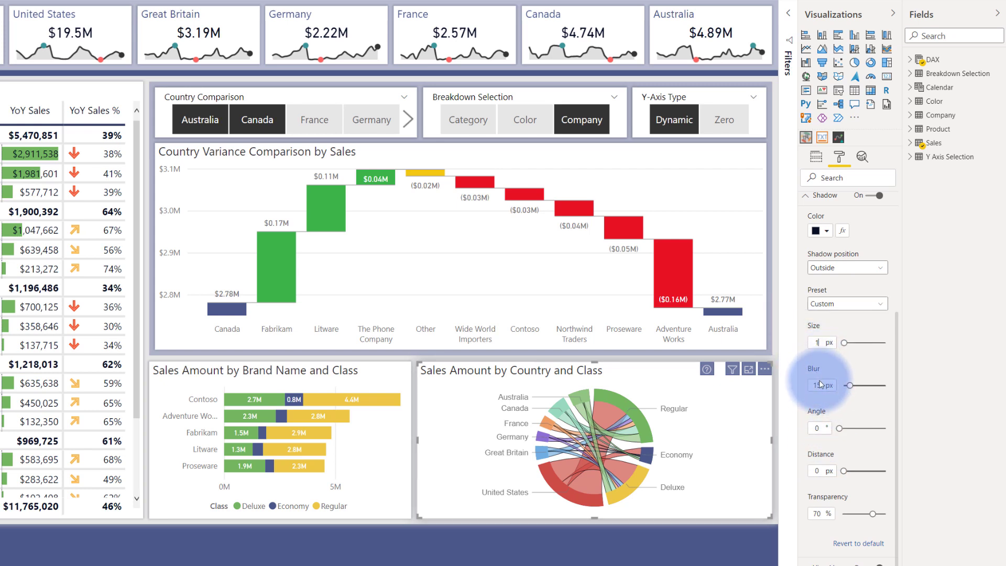
pyautogui.doubleClick(824, 385)
pyautogui.write('3')
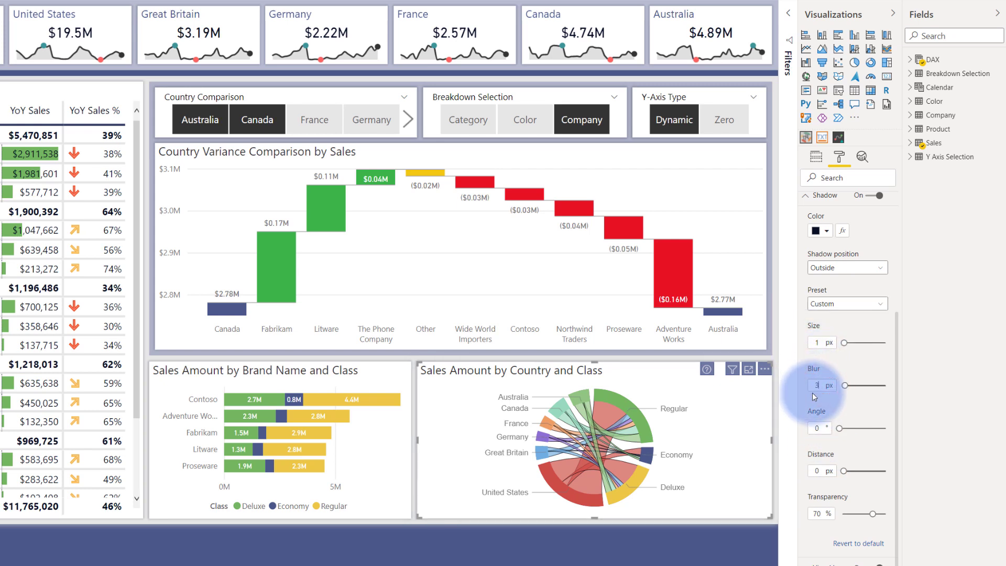
pyautogui.click(638, 356)
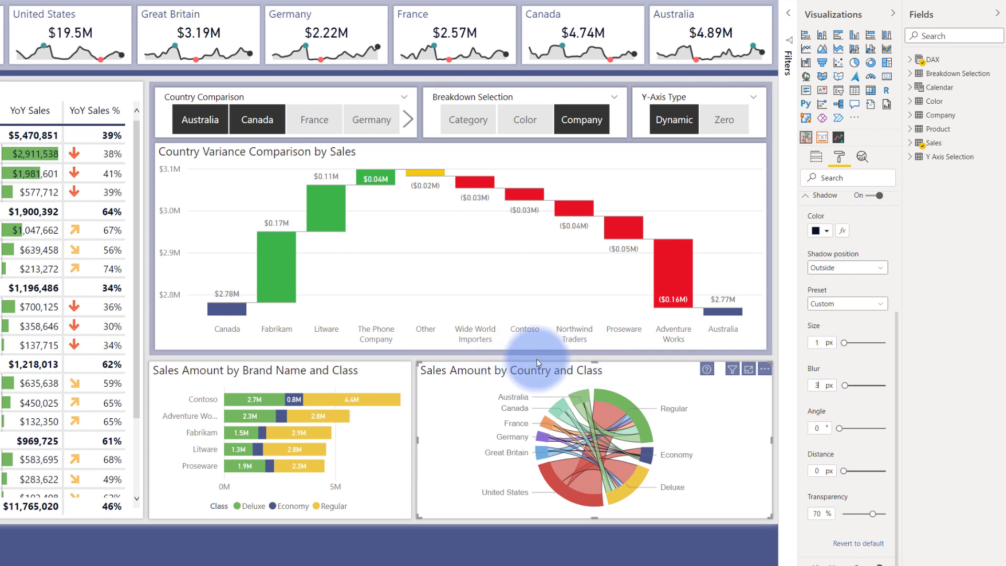
pyautogui.doubleClick(821, 385)
pyautogui.write('2')
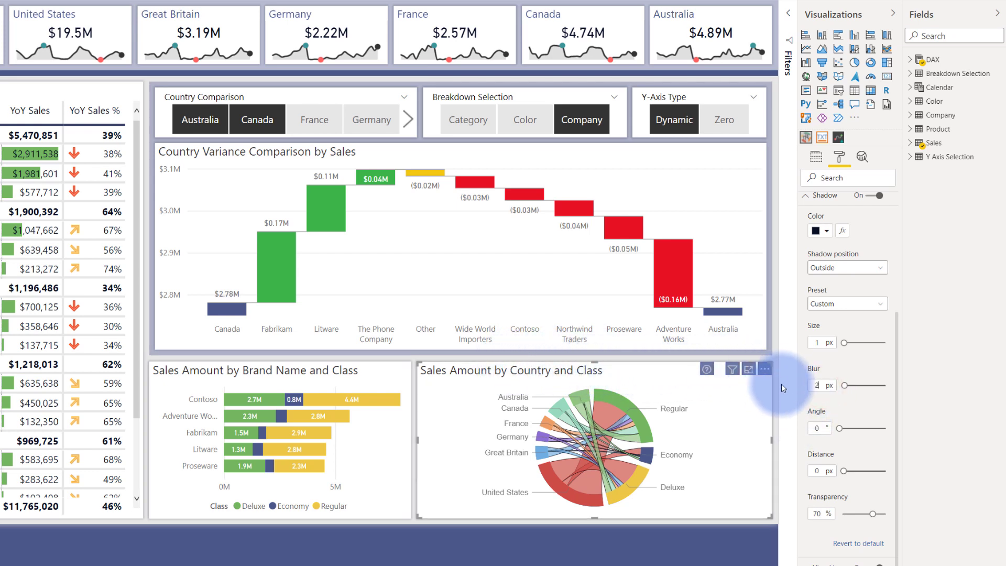
pyautogui.doubleClick(818, 385)
pyautogui.write('3')
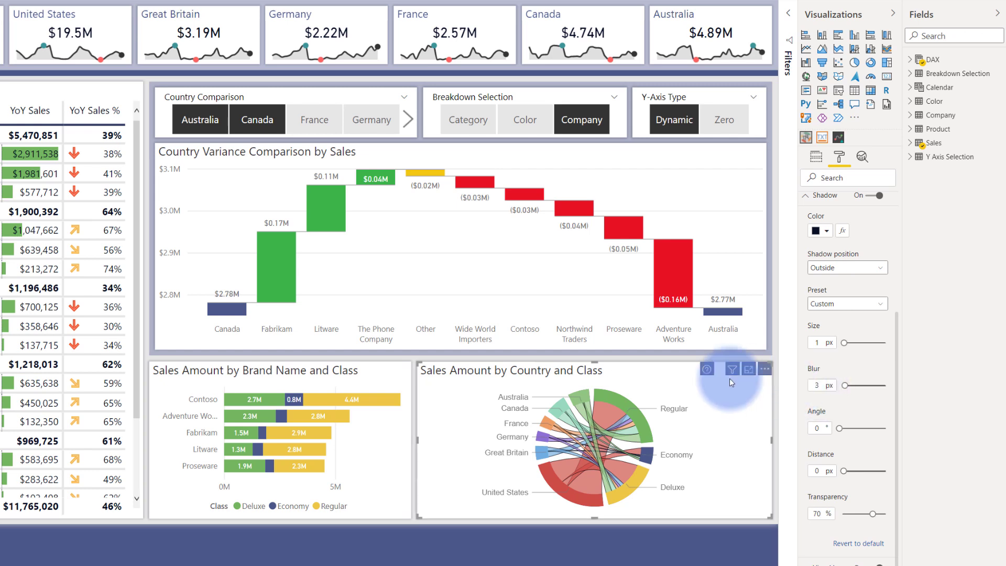
# Deselect the chord visual to preview its 1 px, 3 px blur shadow
pyautogui.click(774, 370)
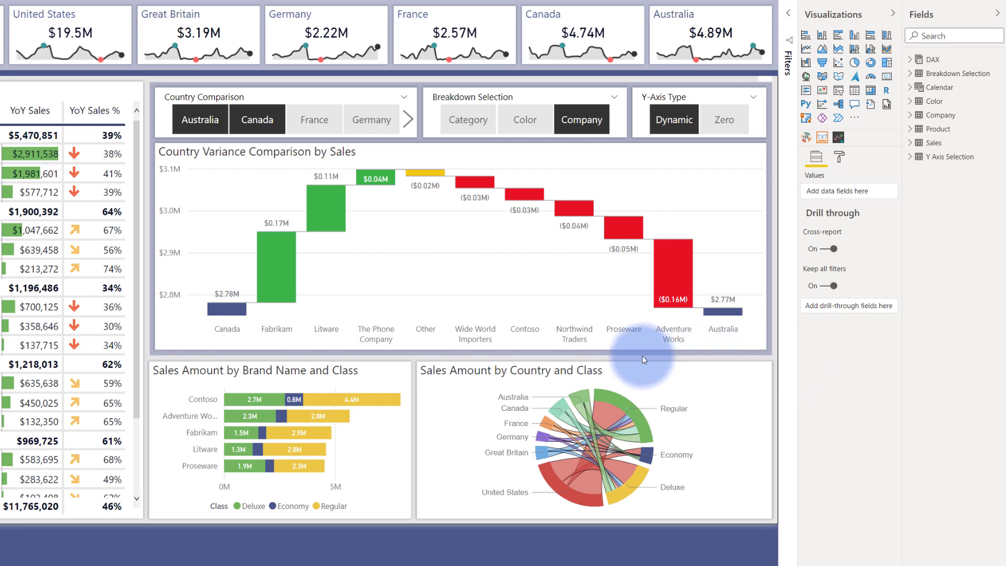